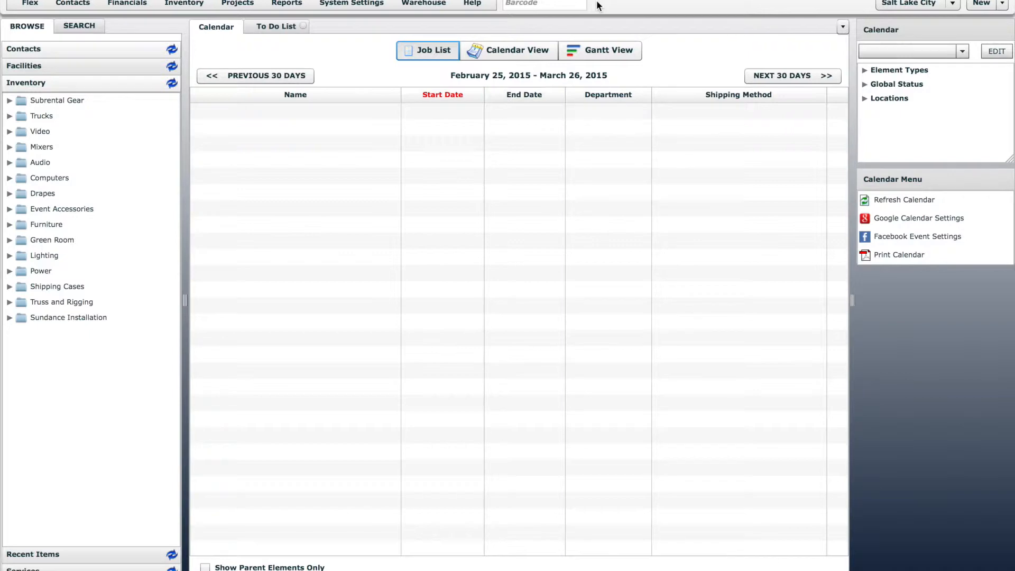
Start a new scheduled inventory count and name it "2014 Test"
click(182, 3)
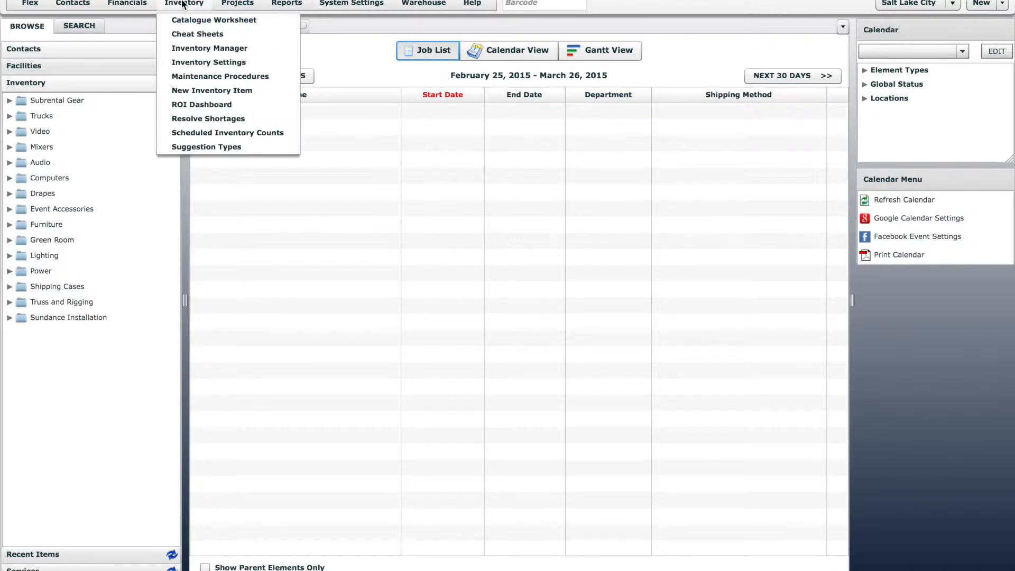
click(271, 135)
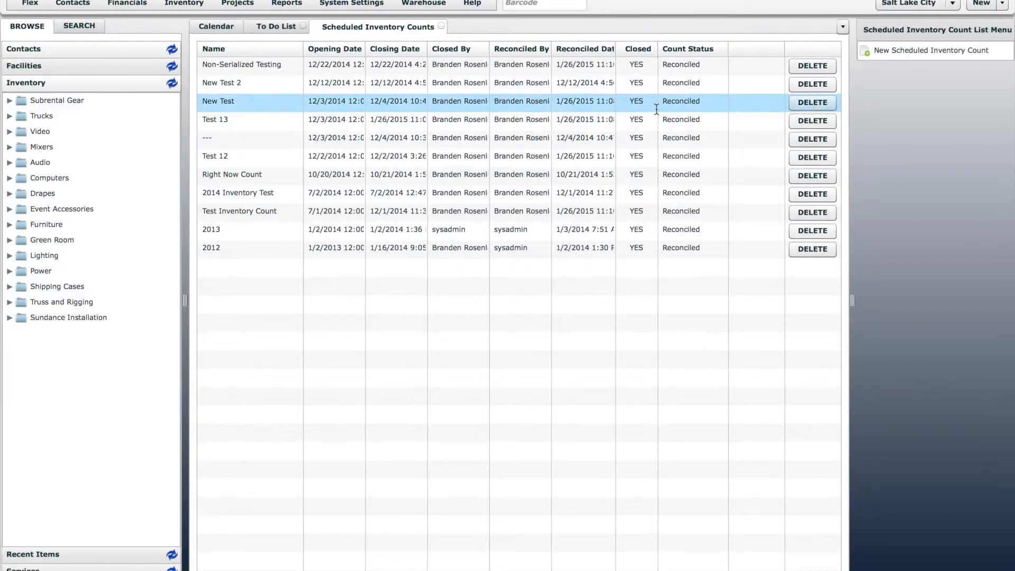
click(950, 52)
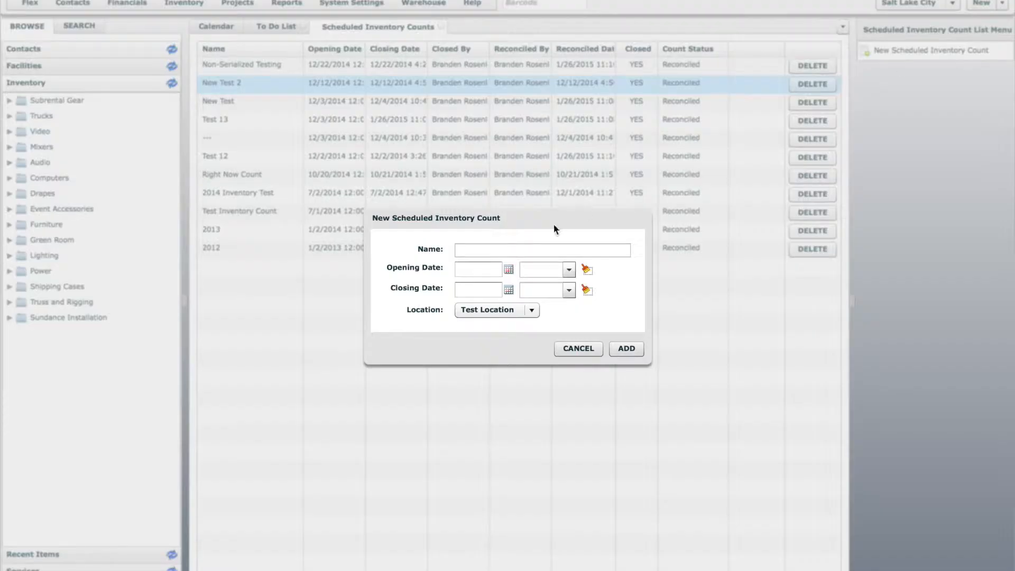
click(511, 252)
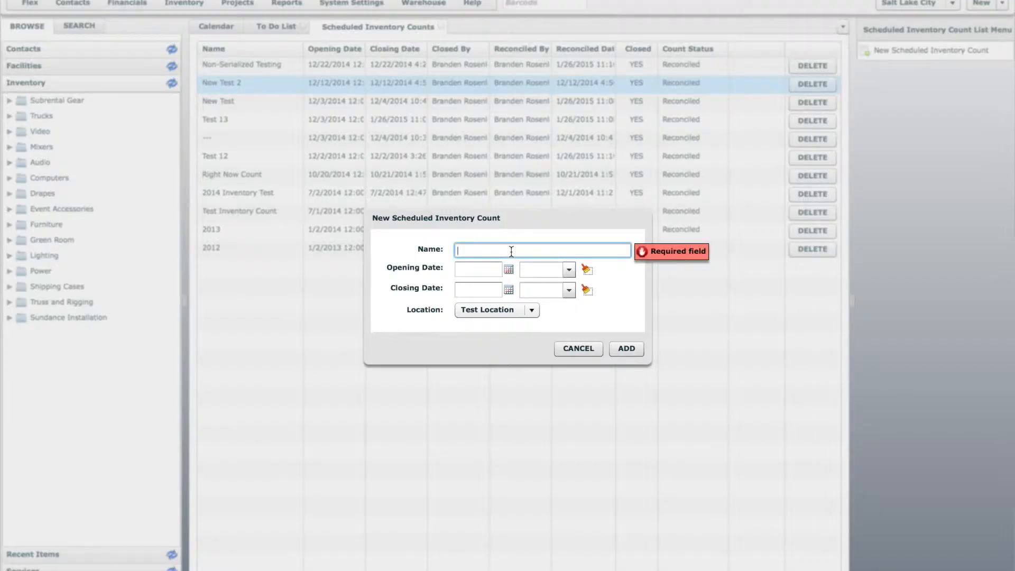
text(2014 Test)
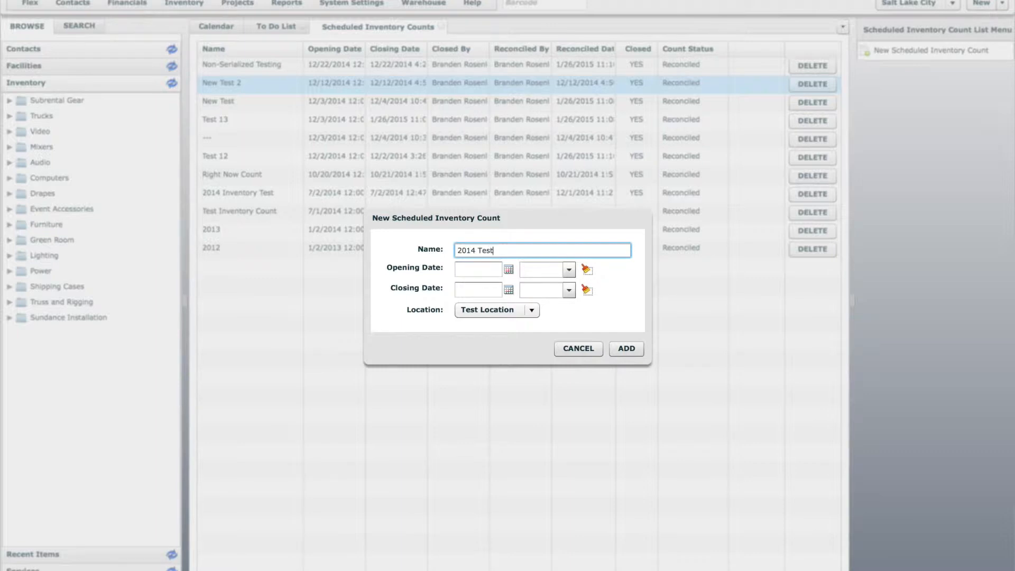
Set the new count's opening date to 01/26/2015 and its closing date to 01/31/2015
click(509, 270)
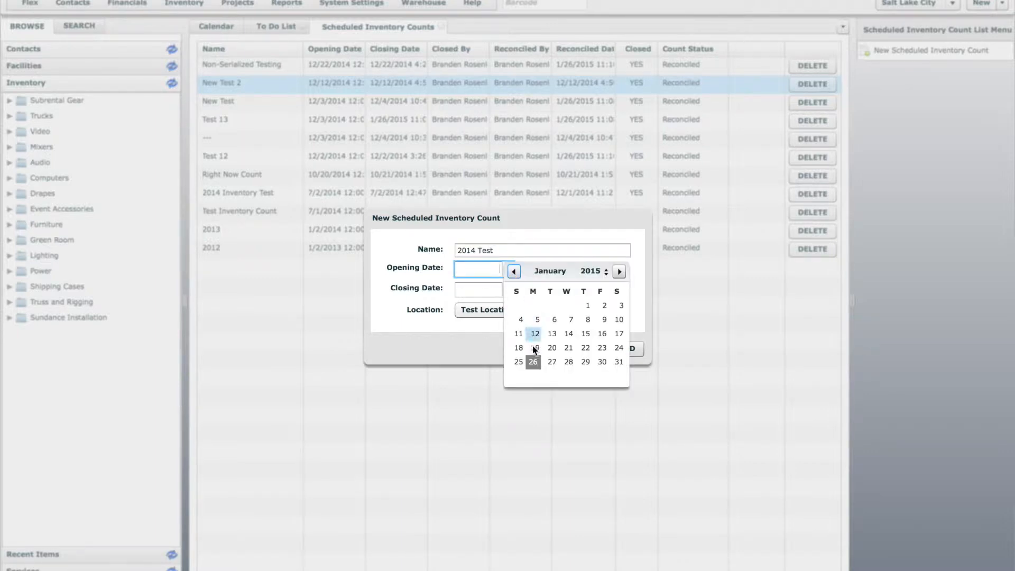
click(534, 362)
click(509, 290)
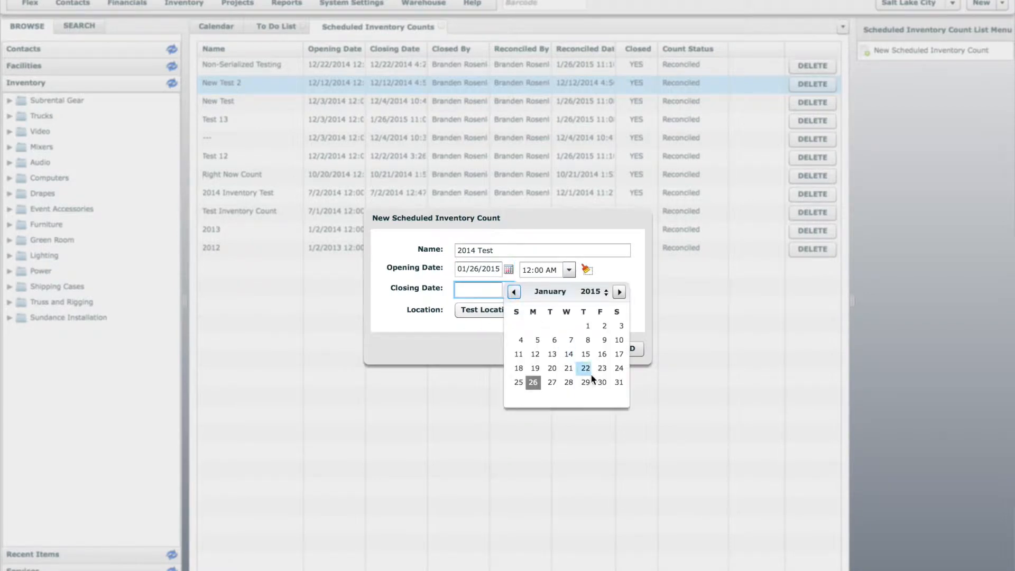
click(617, 384)
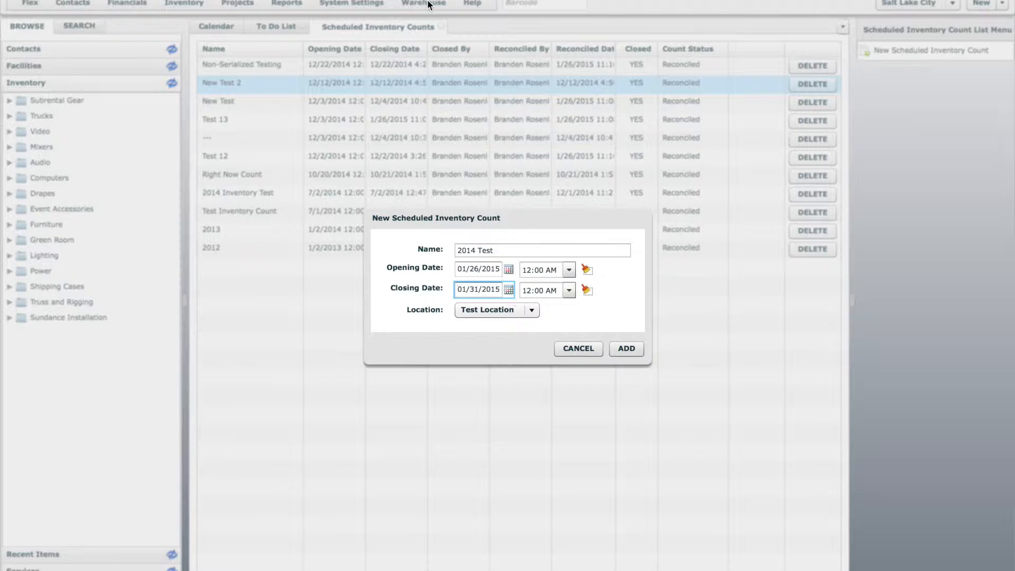
Assign the count to Test Location and add it to the schedule
click(533, 311)
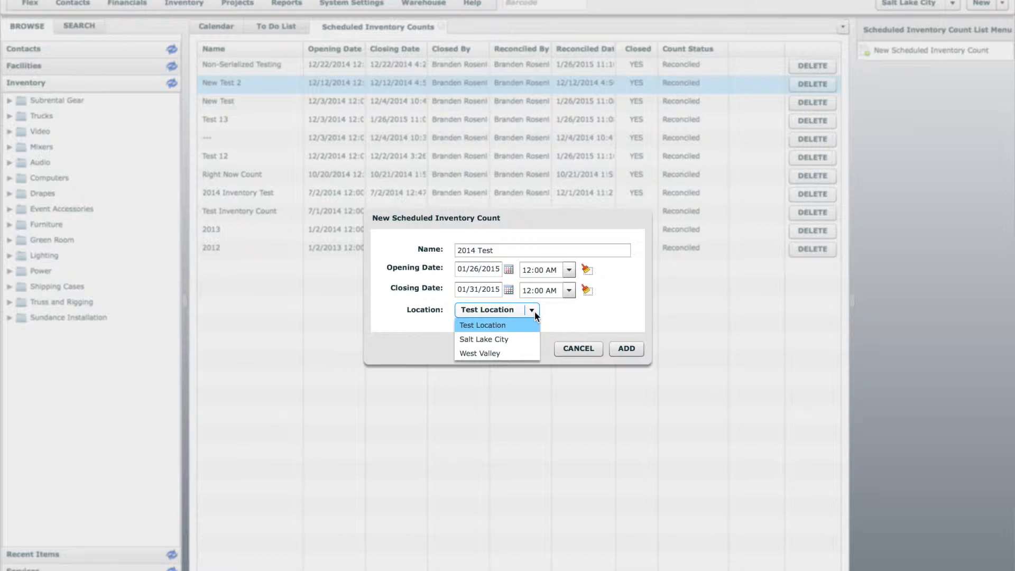
click(502, 325)
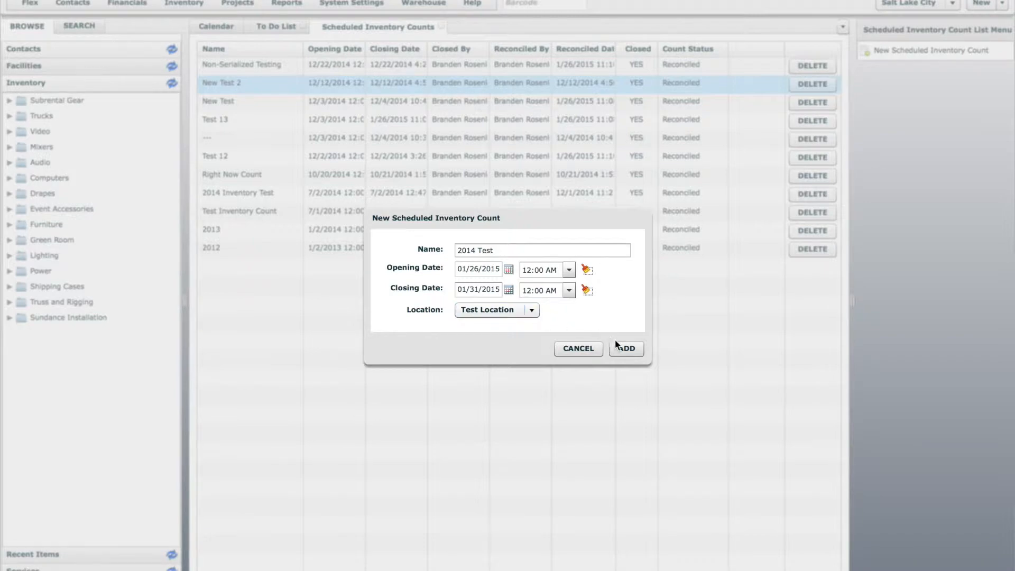
click(627, 349)
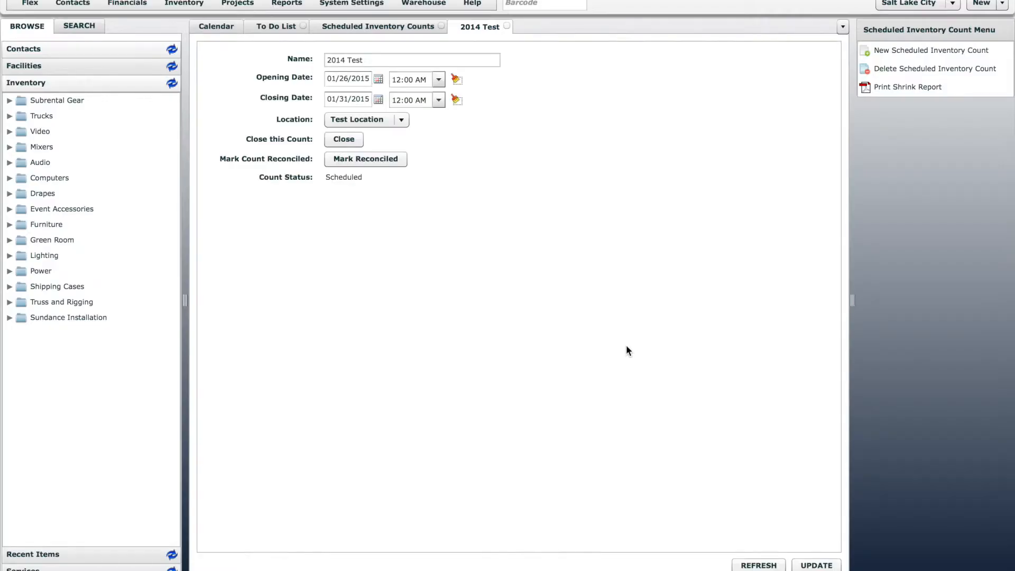
Open the 2014 Test count for scanning from the warehouse's current counts
click(424, 4)
mouse_move(436, 20)
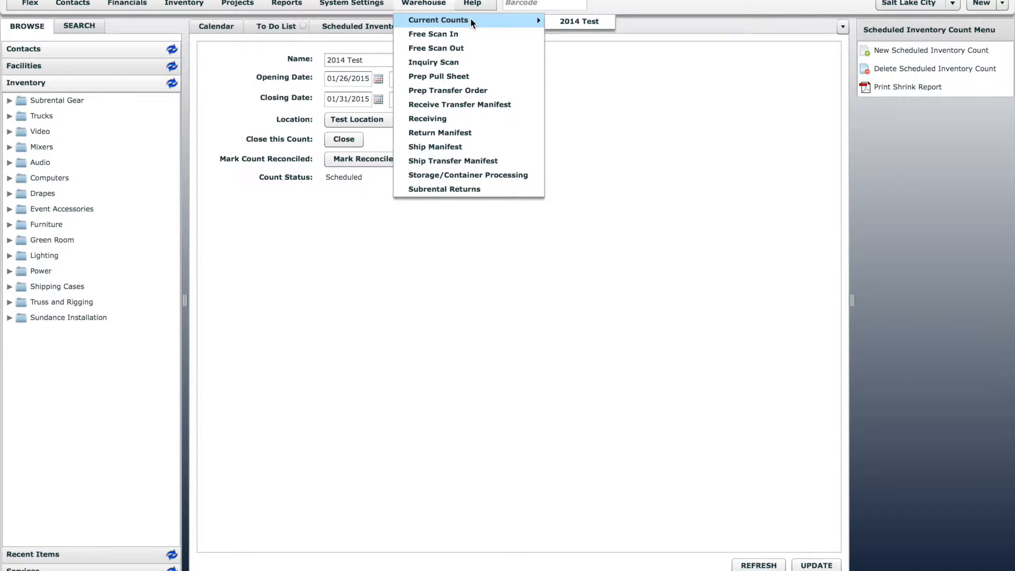
click(583, 25)
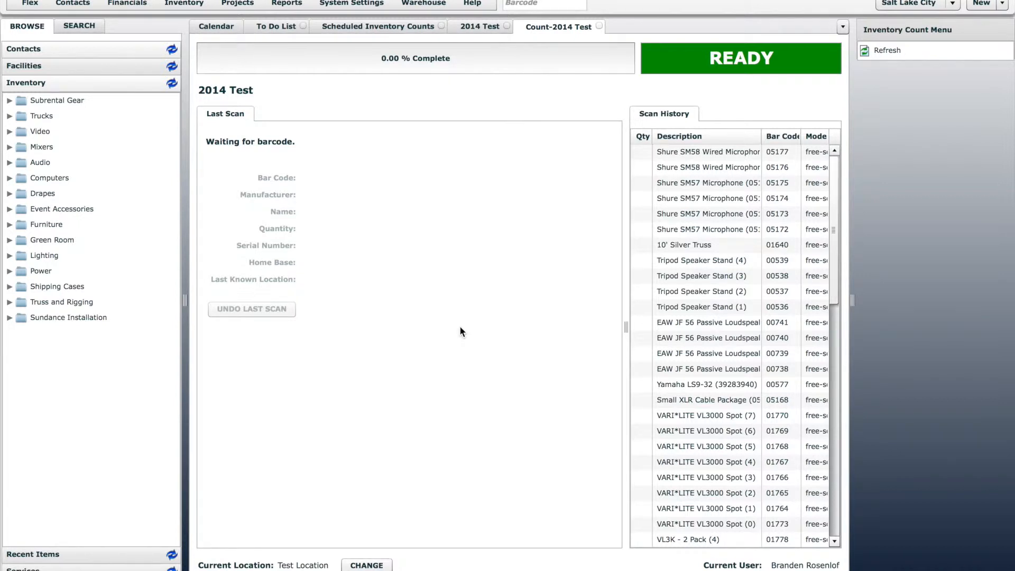
Scan the two 6 XTi Amp Racks, barcodes 01758 and 01759, into the count
text(01758)
key(Return)
text(01759)
key(Return)
Scan the four VL3K - 2 Pack cases, barcodes 01775, 01776, 01777 and 01778, into the count
text(01775)
key(Return)
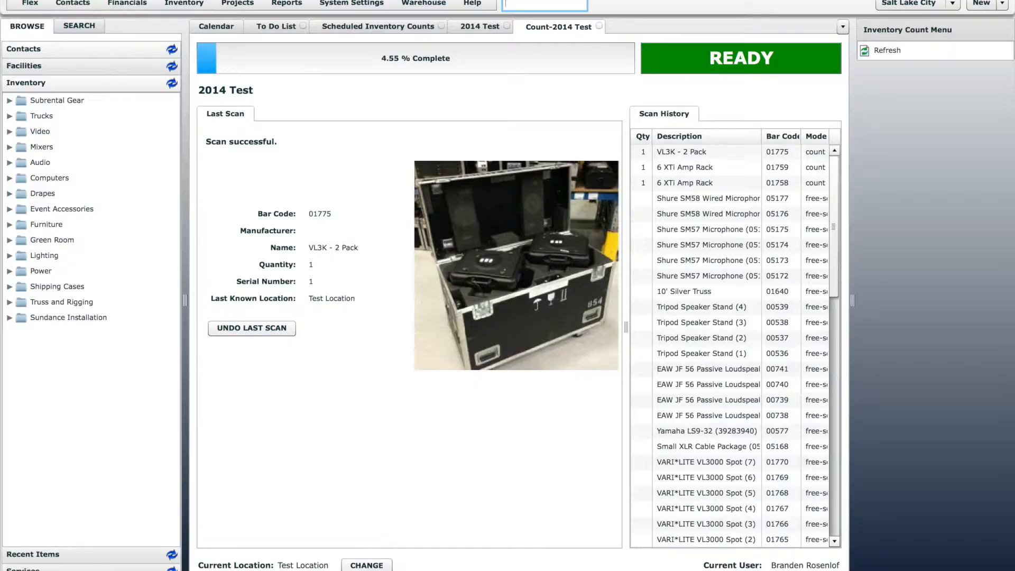
text(01776)
key(Return)
text(01777)
key(Return)
text(01778)
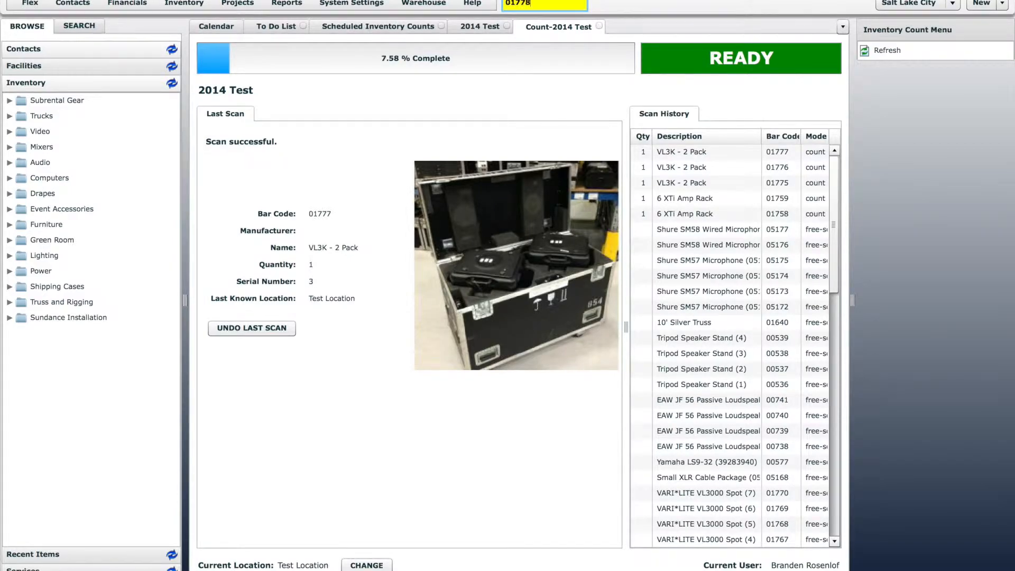
key(Return)
Scan two VARI*LITE VL3000 Spot fixtures, barcodes 01773 and 01764, into the count
text(01773)
key(Return)
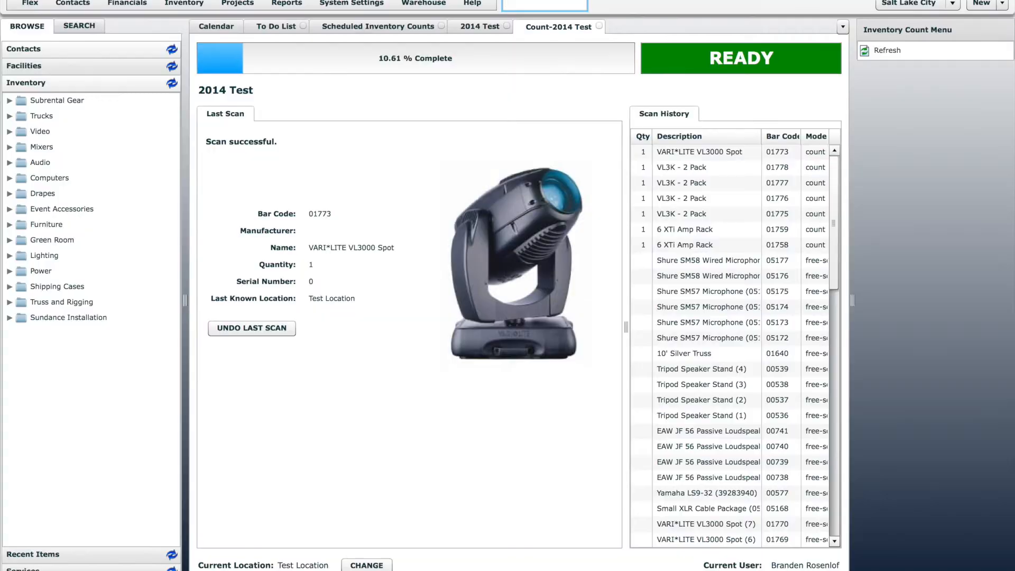
text(01764)
key(Return)
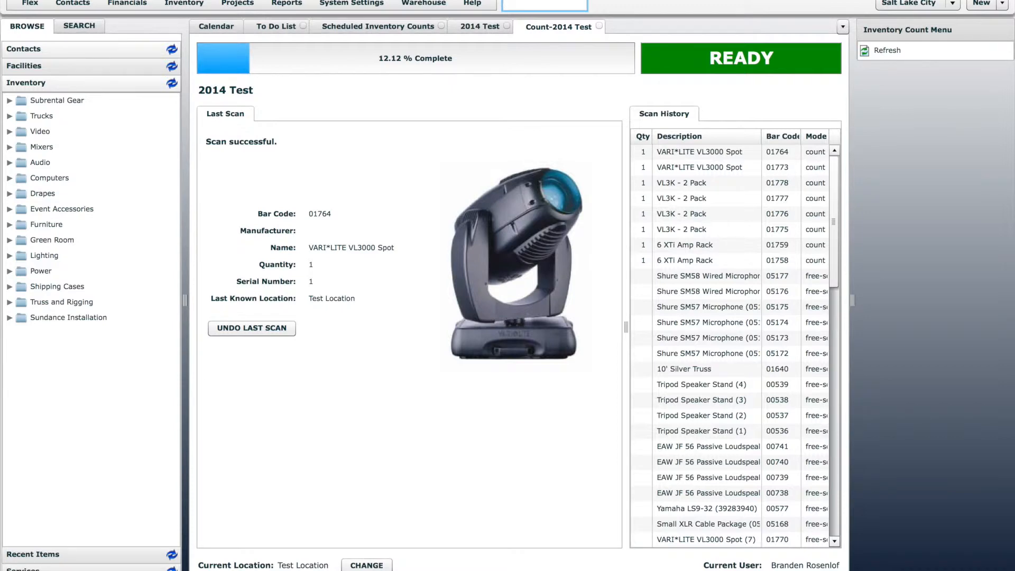
Scan the 10' Silver Truss, barcode 01640, into the count with a quantity of 19
key(Return)
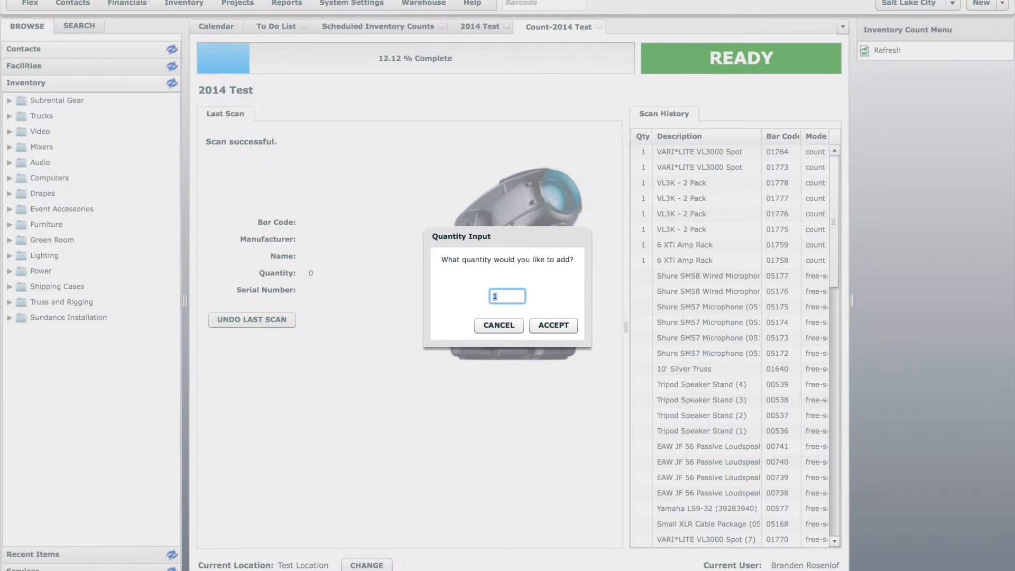
text(19)
key(Return)
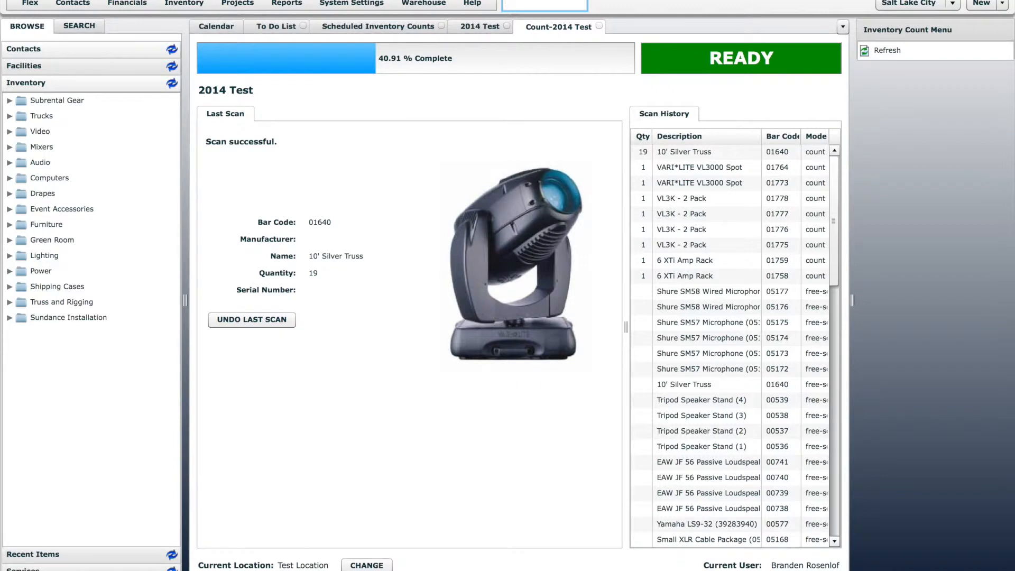
Scan the four Shure SM57 microphones, barcodes 05172, 05173, 05174 and 05175, into the count
text(05172)
key(Return)
text(05173)
key(Return)
text(05174)
key(Return)
text(05175)
key(Return)
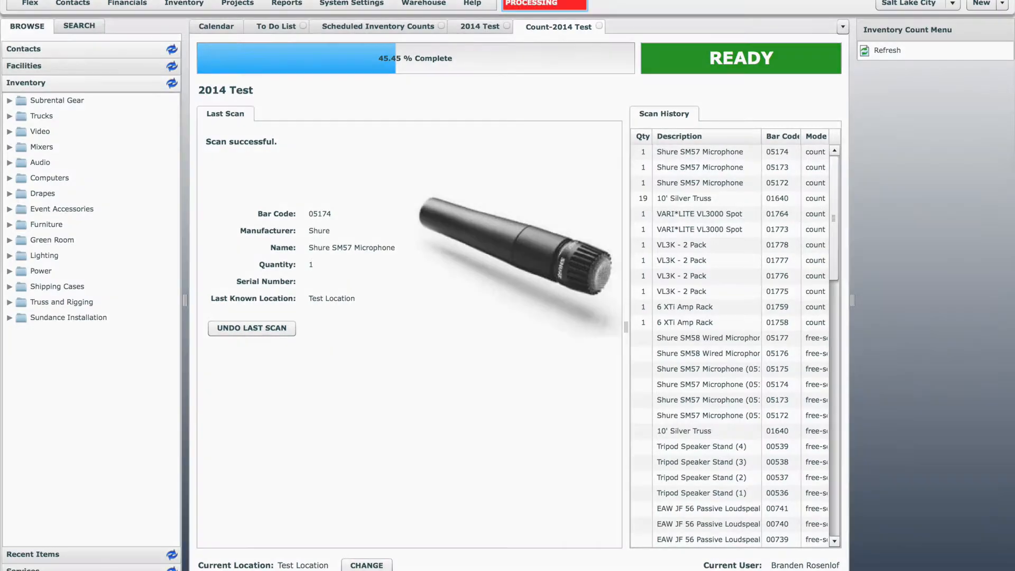
Scan the two Shure SM58 wired microphones, barcodes 05176 and 05177, into the count
text(05176)
key(Return)
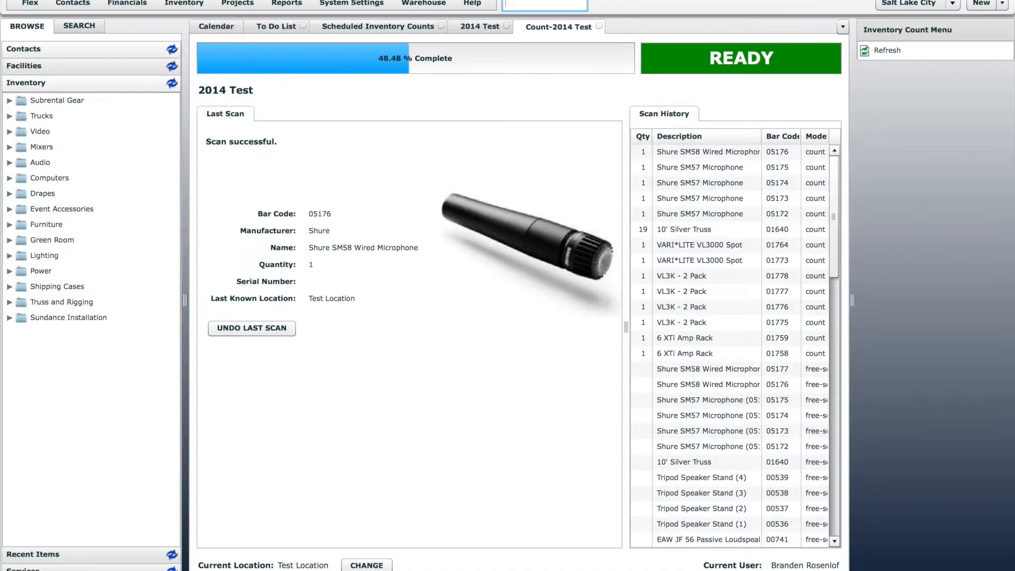
text(05177)
key(Return)
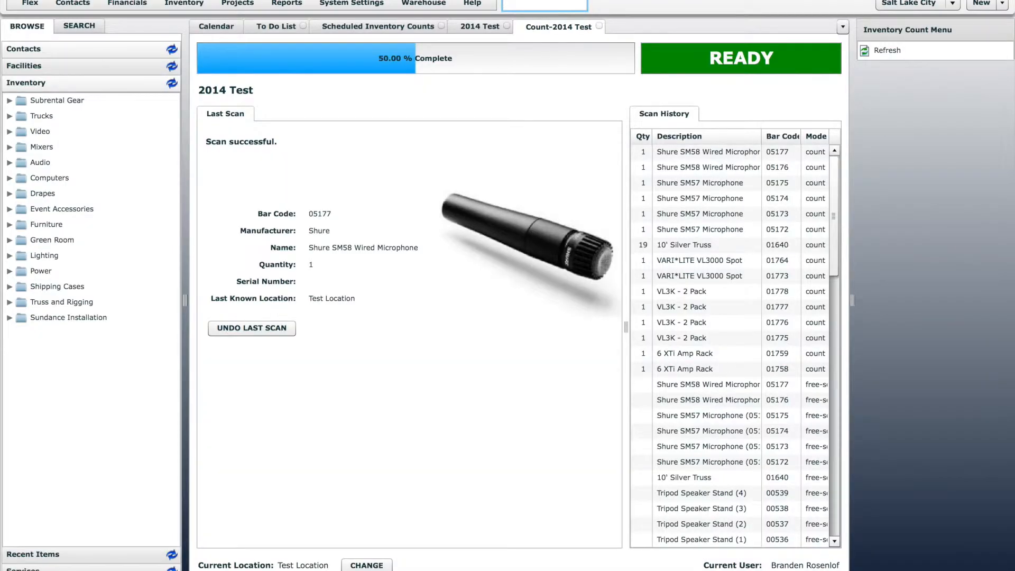
Scan the Uninterrupted Power Supply, barcode 01724, into the count with a quantity of 8
text(01706)
key(Return)
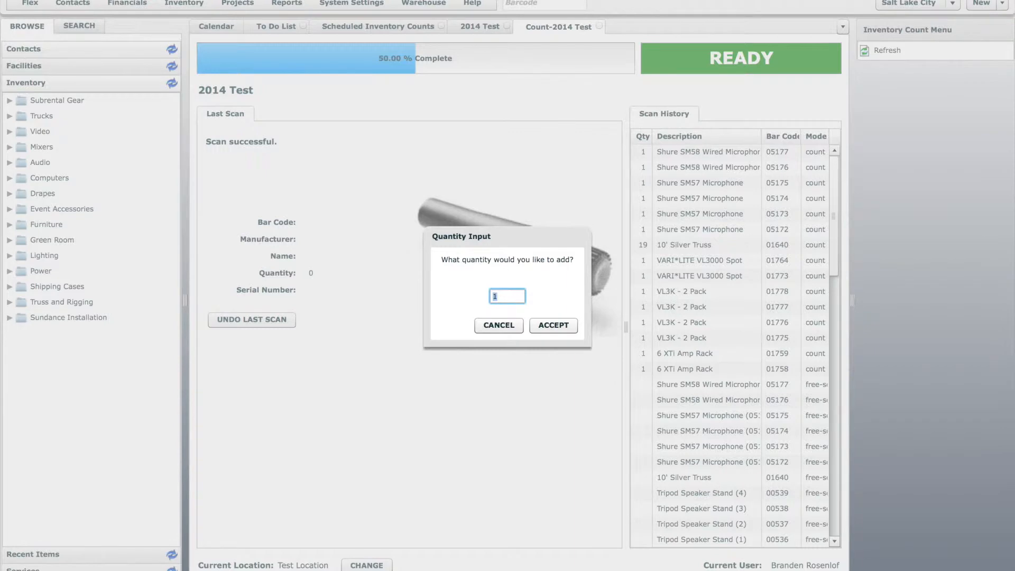
text(8)
key(Return)
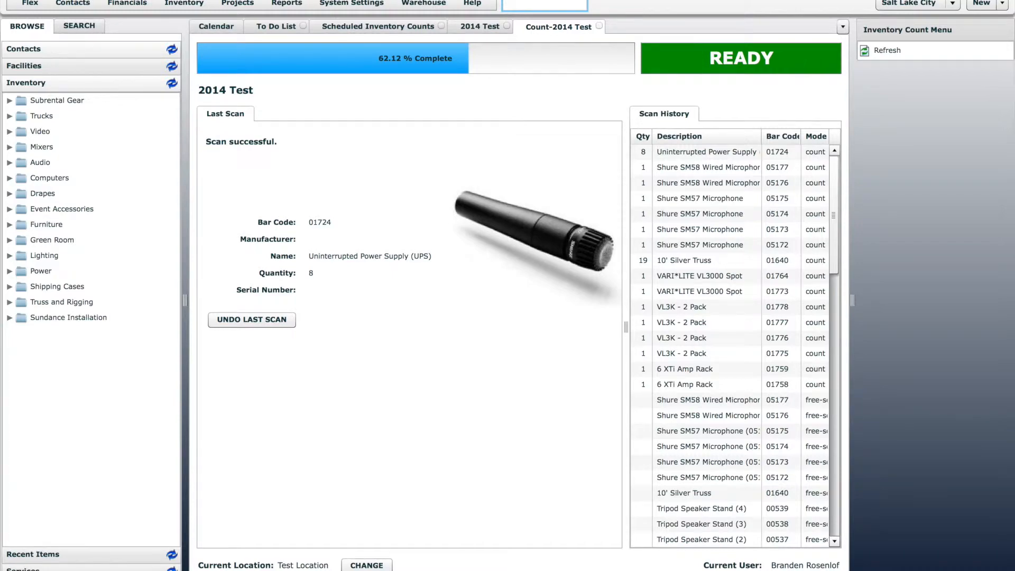
Scan the four tripod speaker stands, barcodes 00539, 00538, 00537 and 00536, into the count
text(00539)
key(Return)
text(00538)
key(Return)
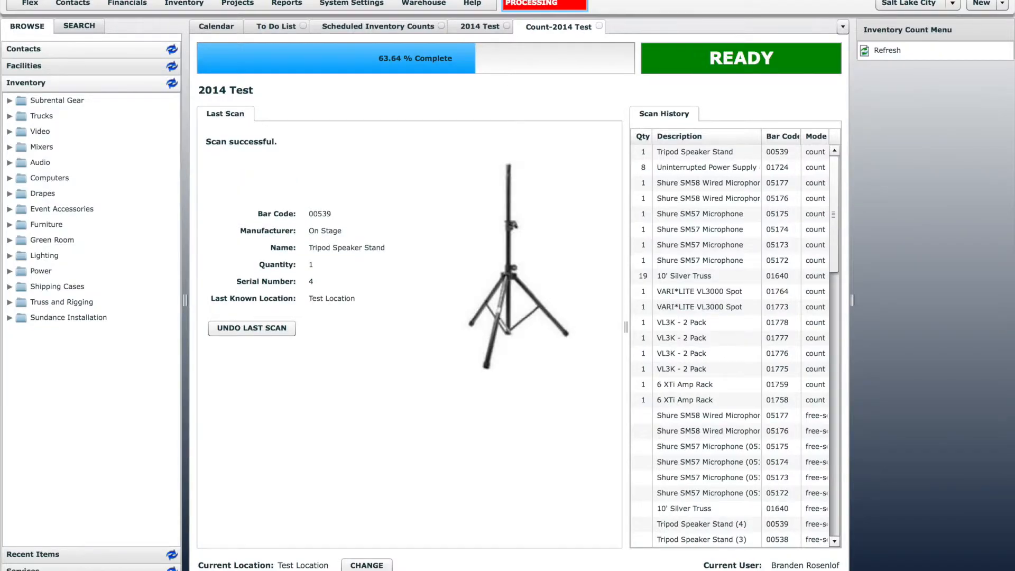
text(00537)
key(Return)
text(00536)
key(Return)
Scan EAW JF 56 loudspeakers 00740, 00741 and 00738 and the Yamaha LS9-32 mixer 00577 into the count
text(00740)
key(Return)
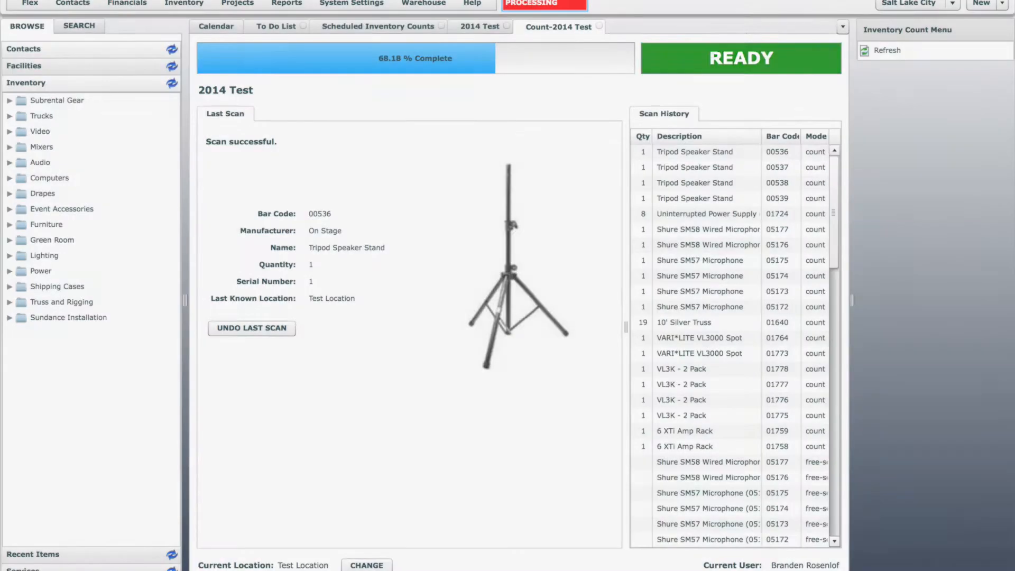
text(00741)
key(Return)
text(00738)
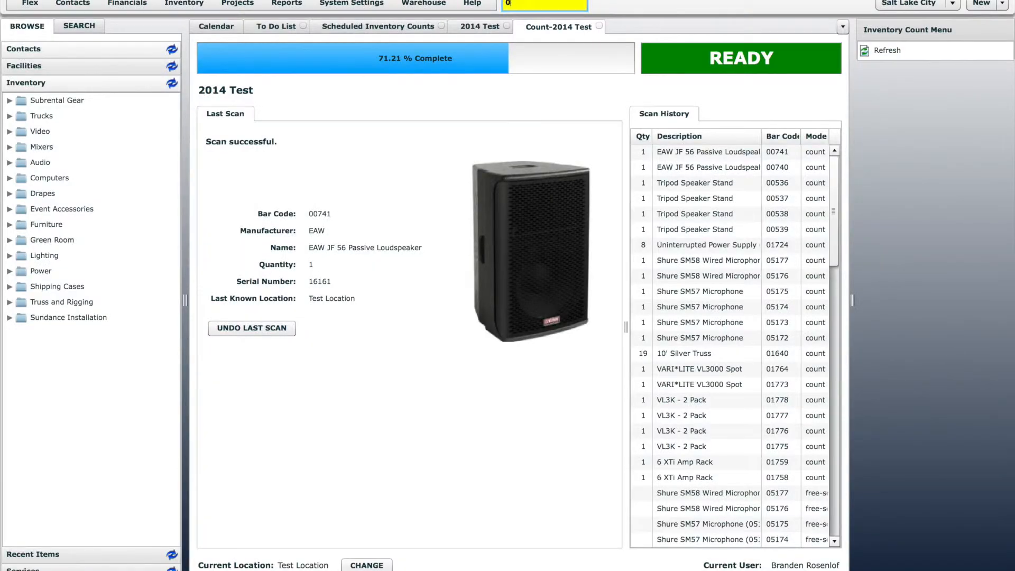
key(Return)
text(00577)
key(Return)
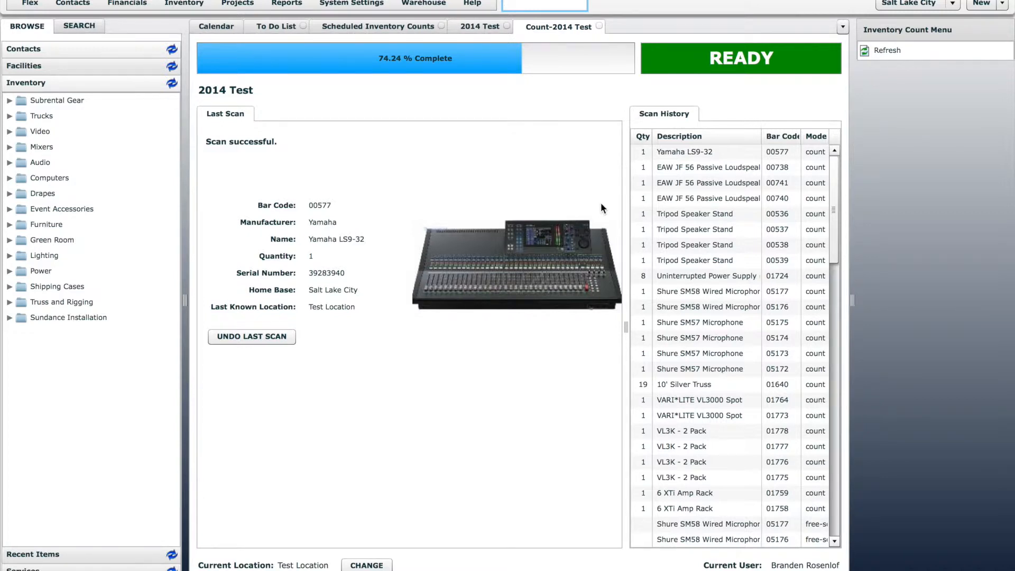
Reopen the 2014 Test record from the list of scheduled inventory counts
click(602, 97)
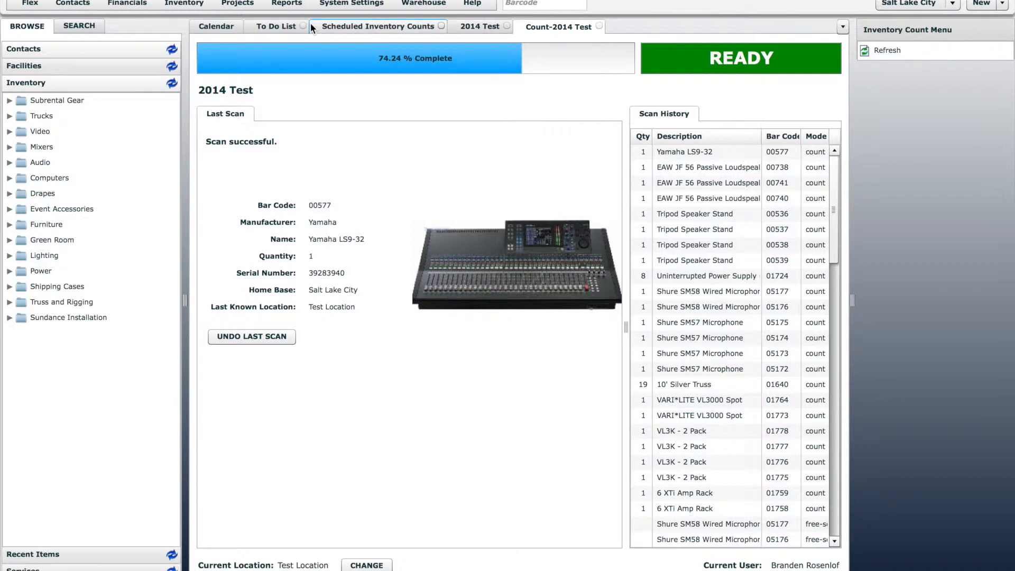
click(184, 3)
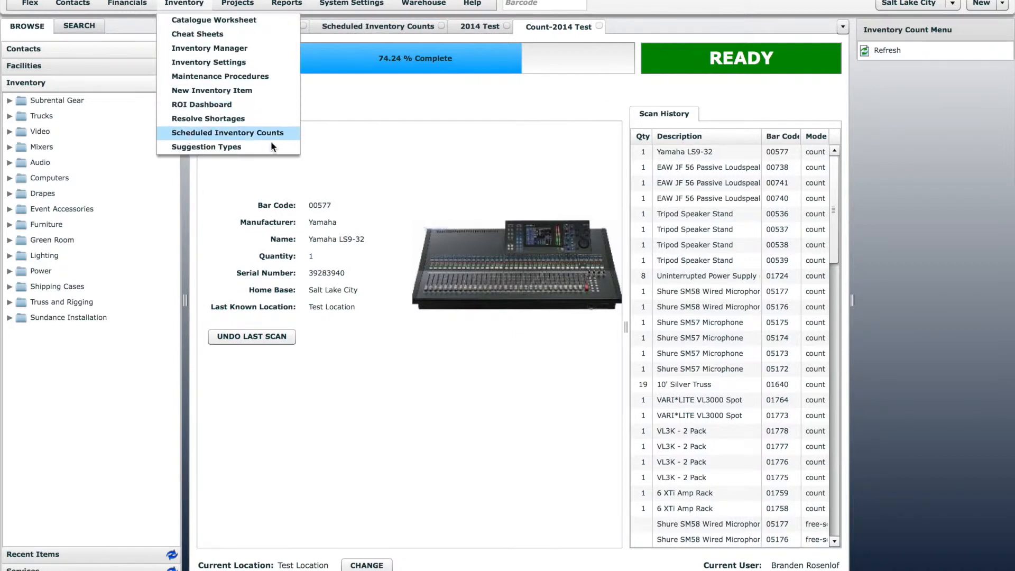
click(269, 133)
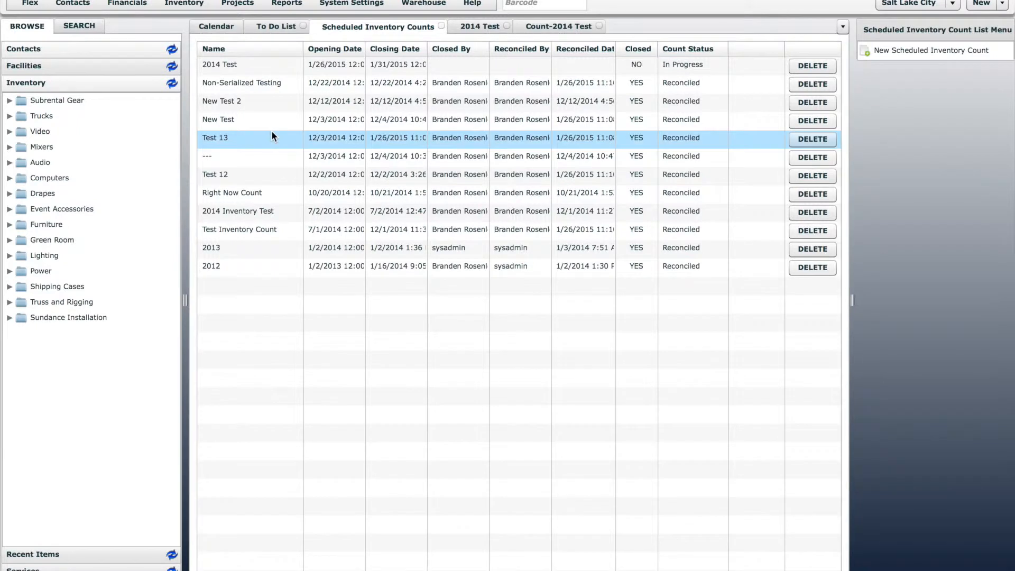
click(239, 65)
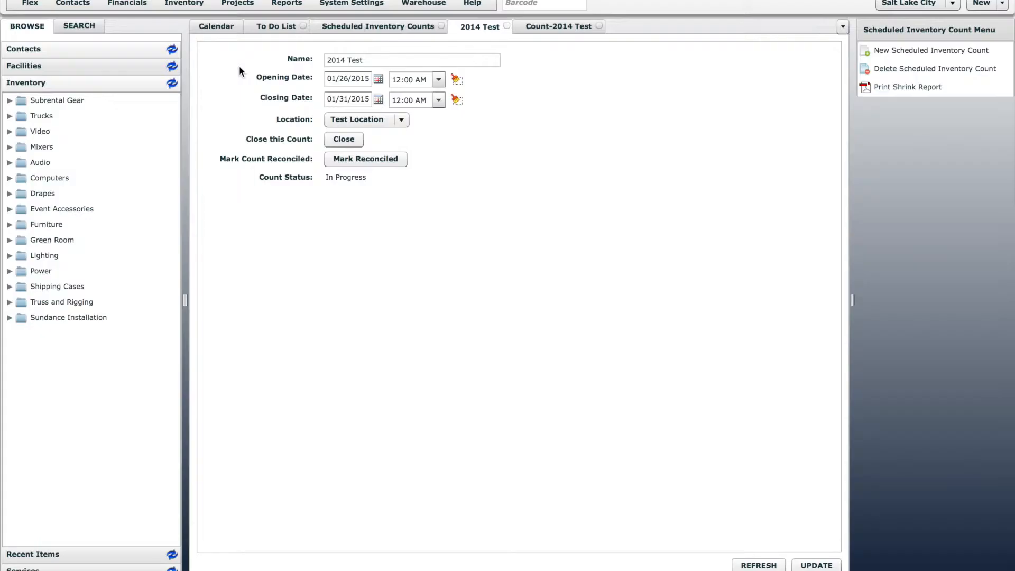
Close the 2014 Test count and refresh its record to check the pending items
click(352, 140)
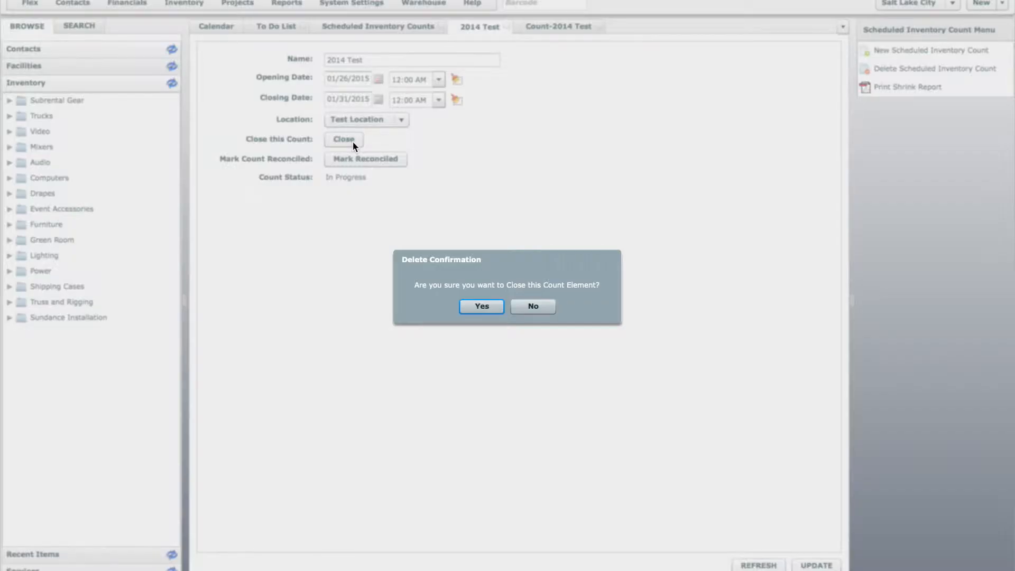
click(482, 307)
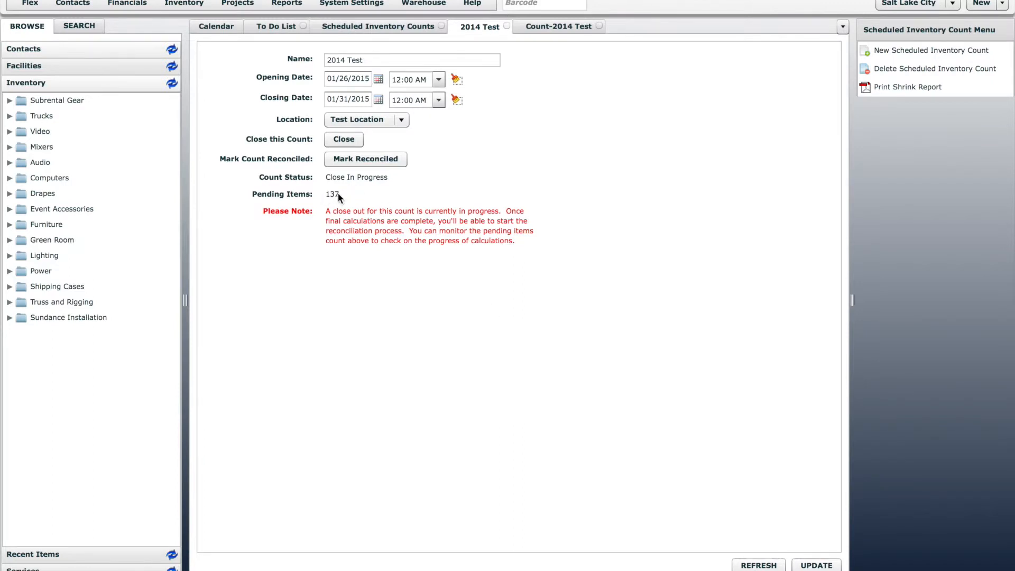
click(776, 567)
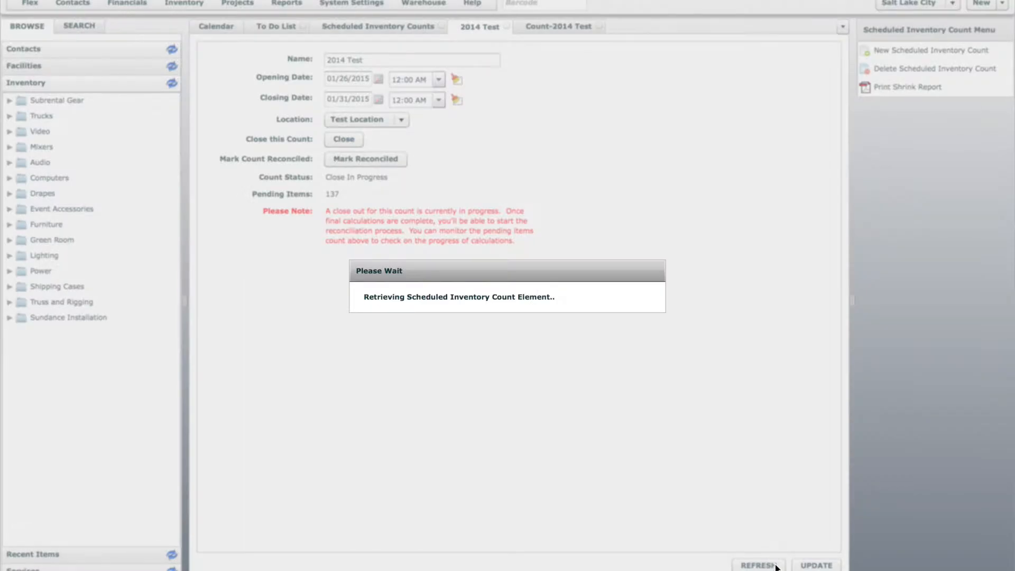
Refresh the closed 2014 Test record and re-open the count
click(776, 567)
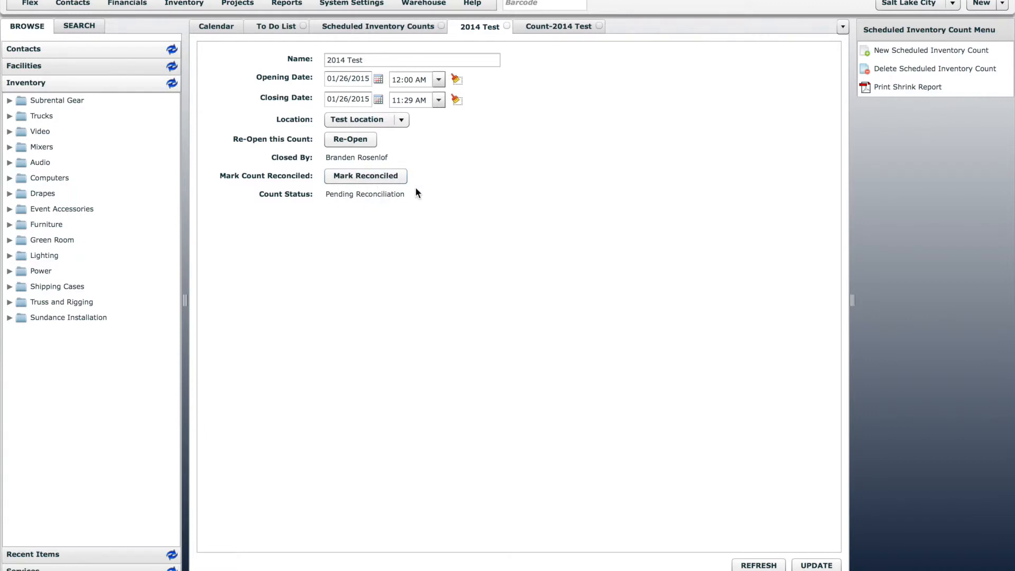
click(348, 142)
click(482, 310)
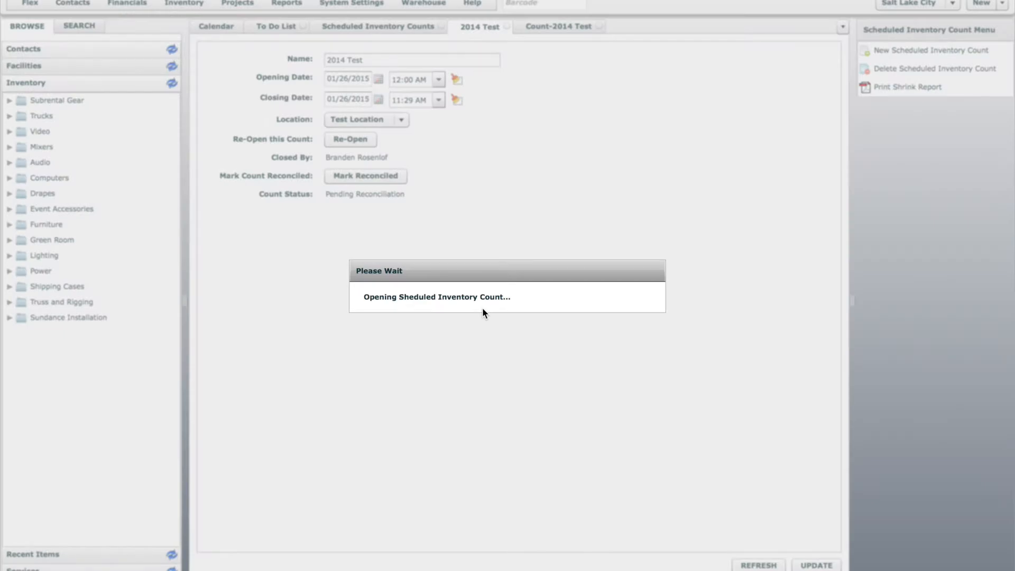
Go to the 2014 Test count among the warehouse's current counts to view its scan progress and history
click(429, 7)
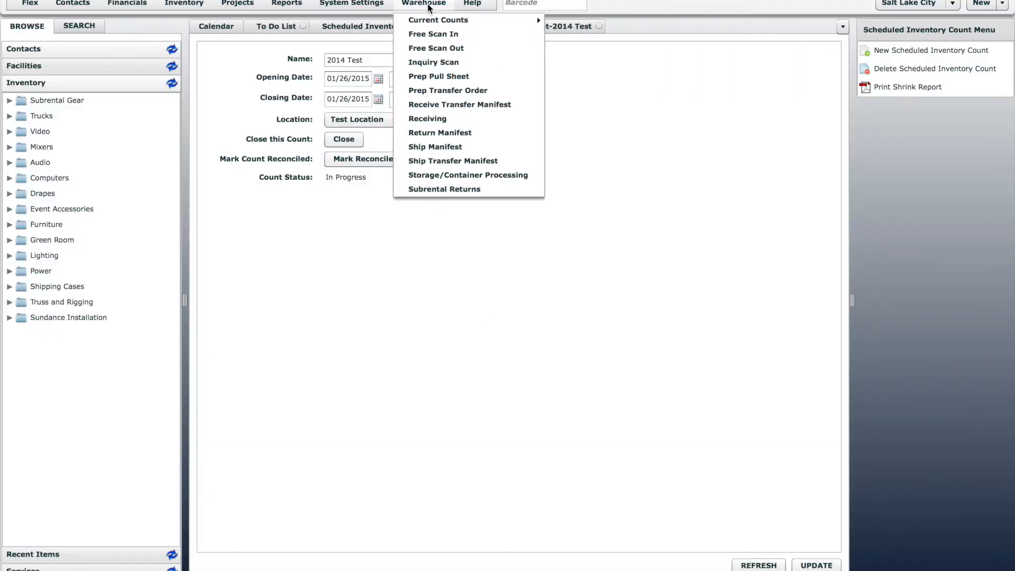
mouse_move(440, 18)
click(578, 18)
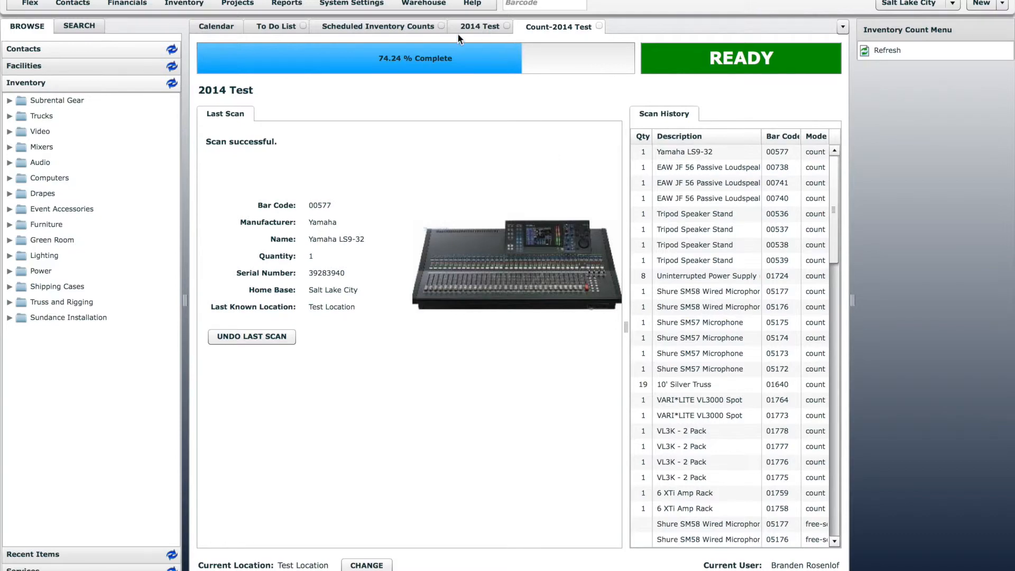
Open the 2014 Test record from the scheduled inventory counts list and close the count again
click(348, 27)
double_click(243, 67)
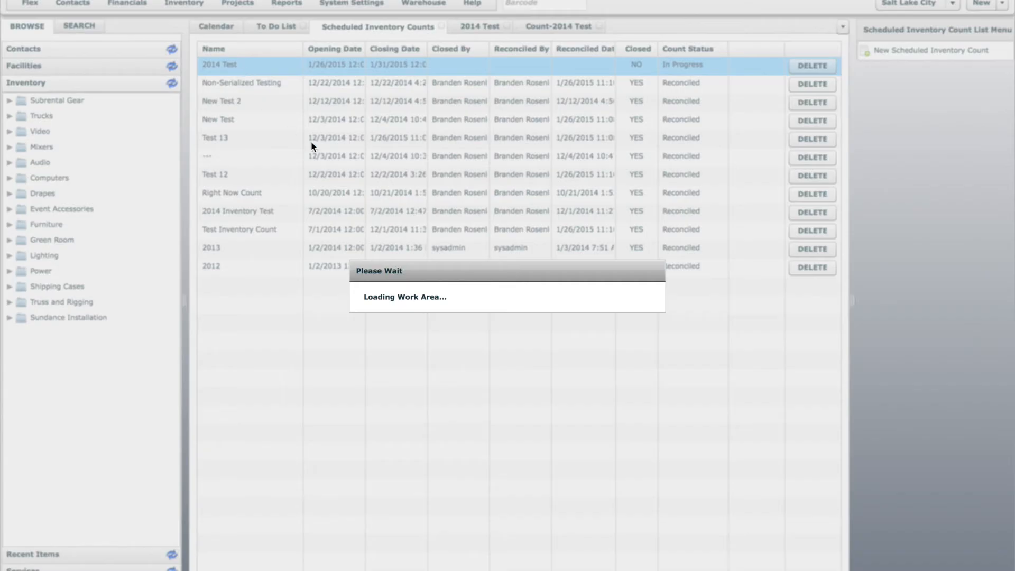
click(344, 139)
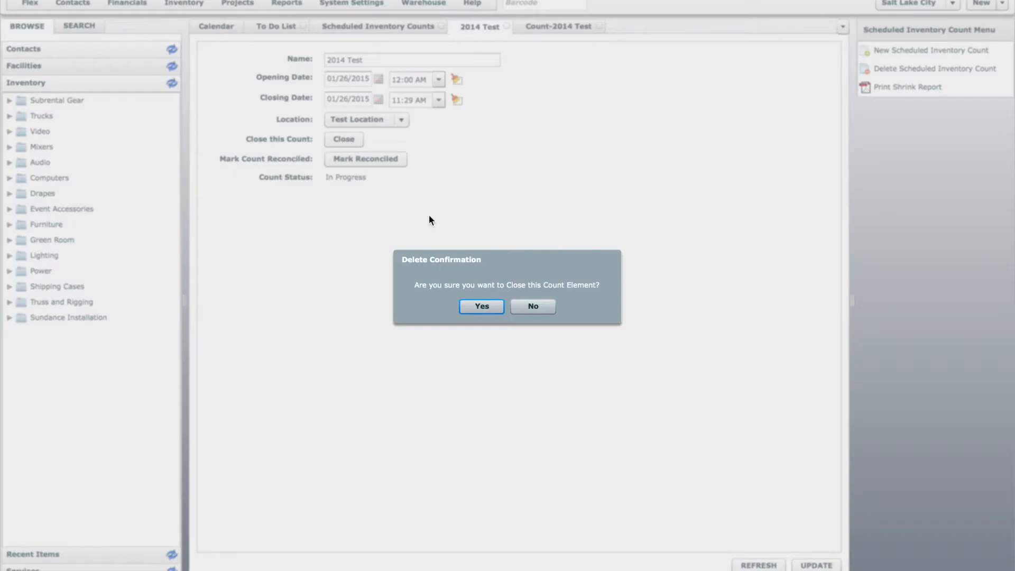
click(493, 308)
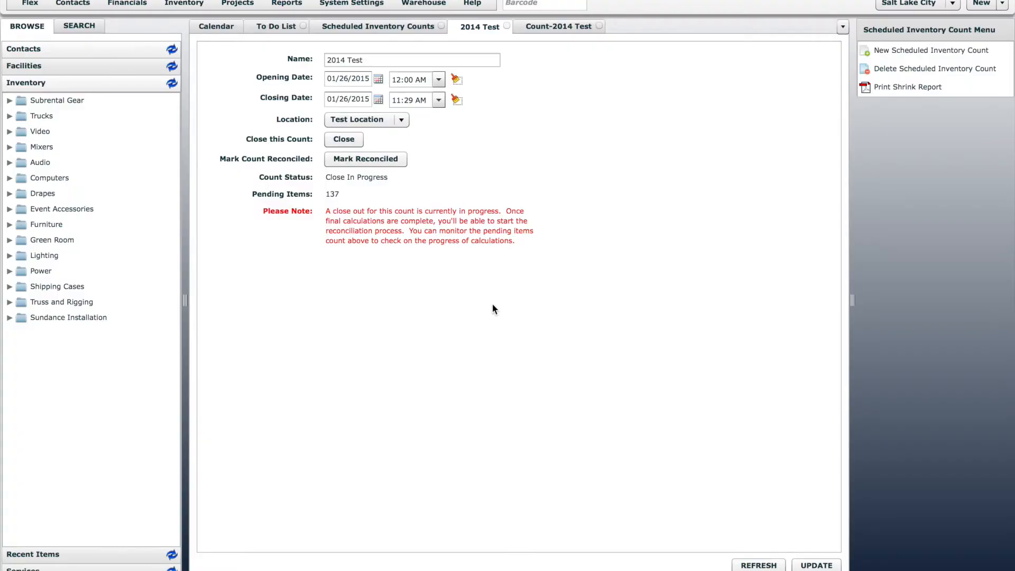
Refresh the 2014 Test record repeatedly until its close-out calculations are complete
click(767, 564)
click(767, 564)
click(767, 563)
click(761, 565)
click(757, 565)
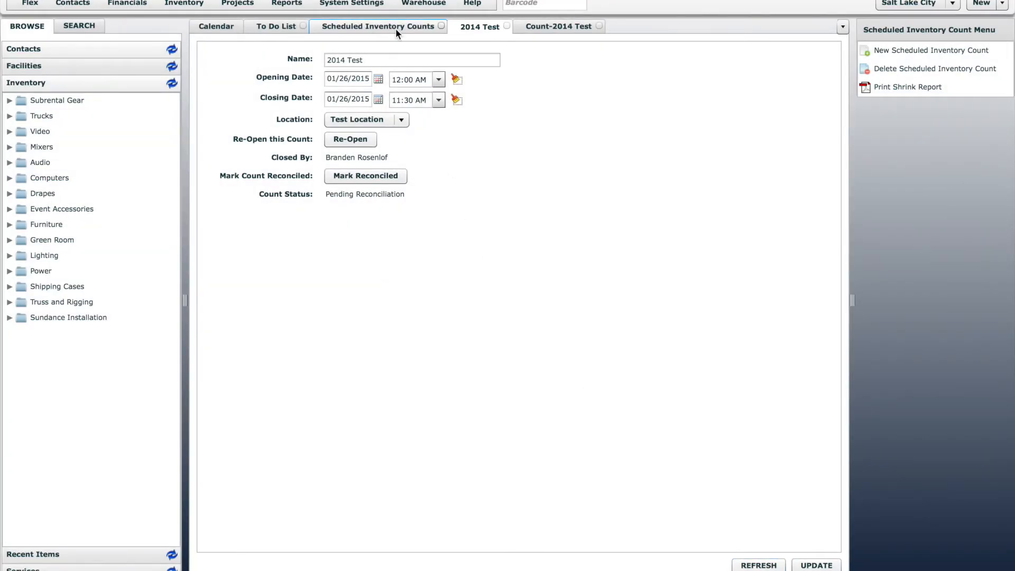
Reload the list of scheduled inventory counts to reach the reconcile option for 2014 Test
click(190, 4)
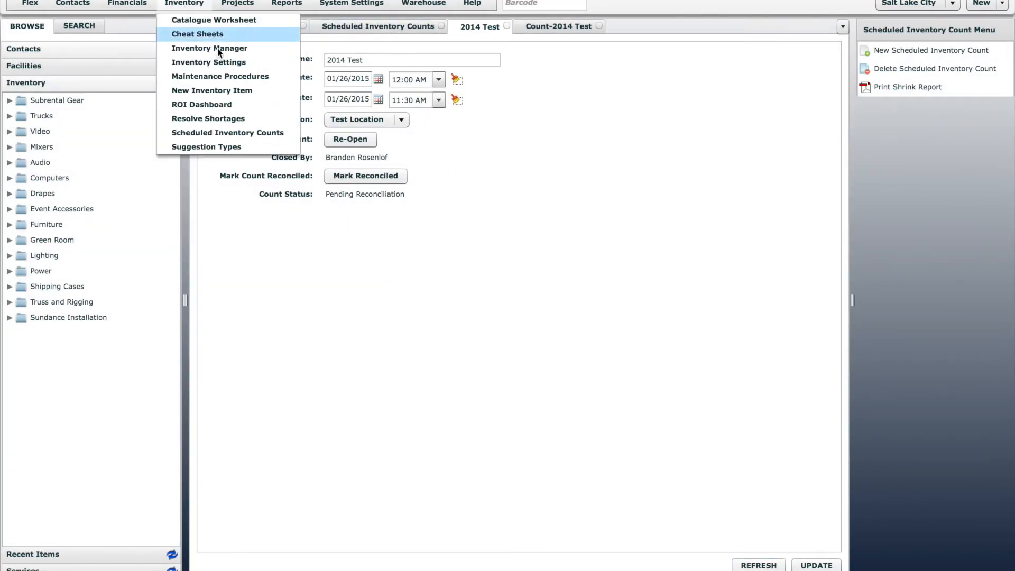
click(261, 134)
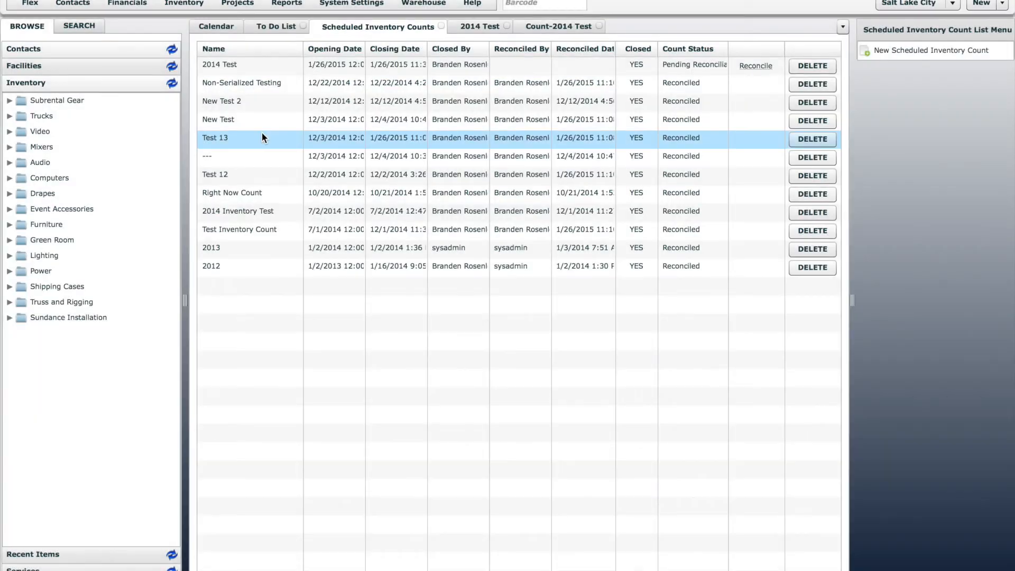